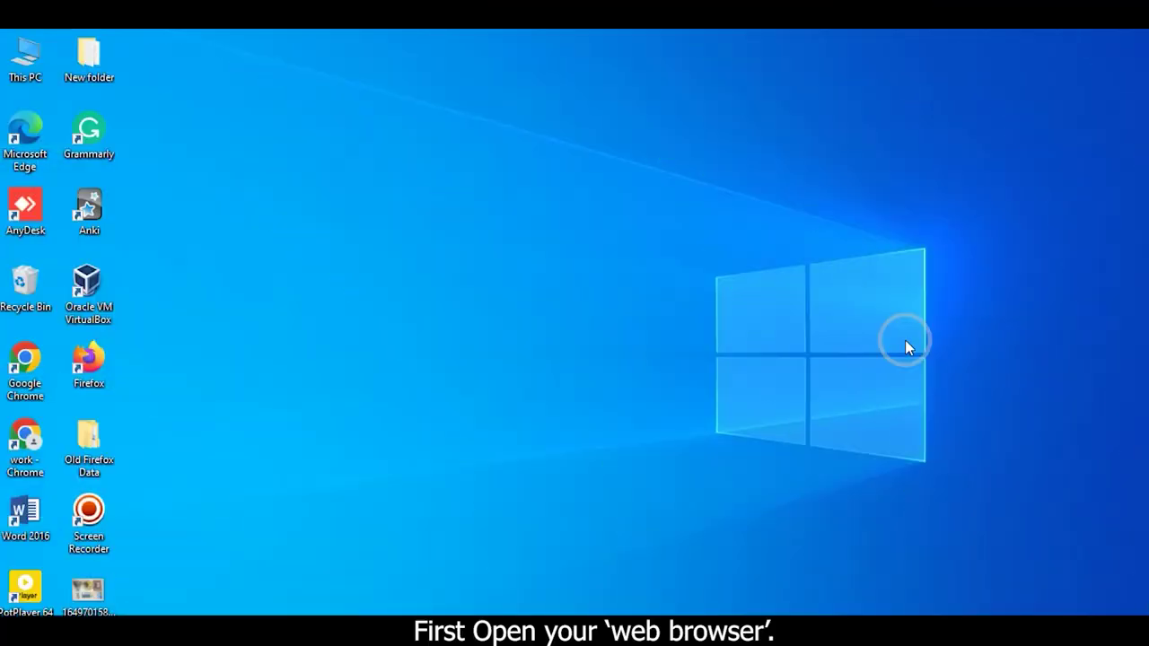
# Launch Google Chrome from the work - Chrome desktop shortcut.
pyautogui.doubleClick(26, 429)
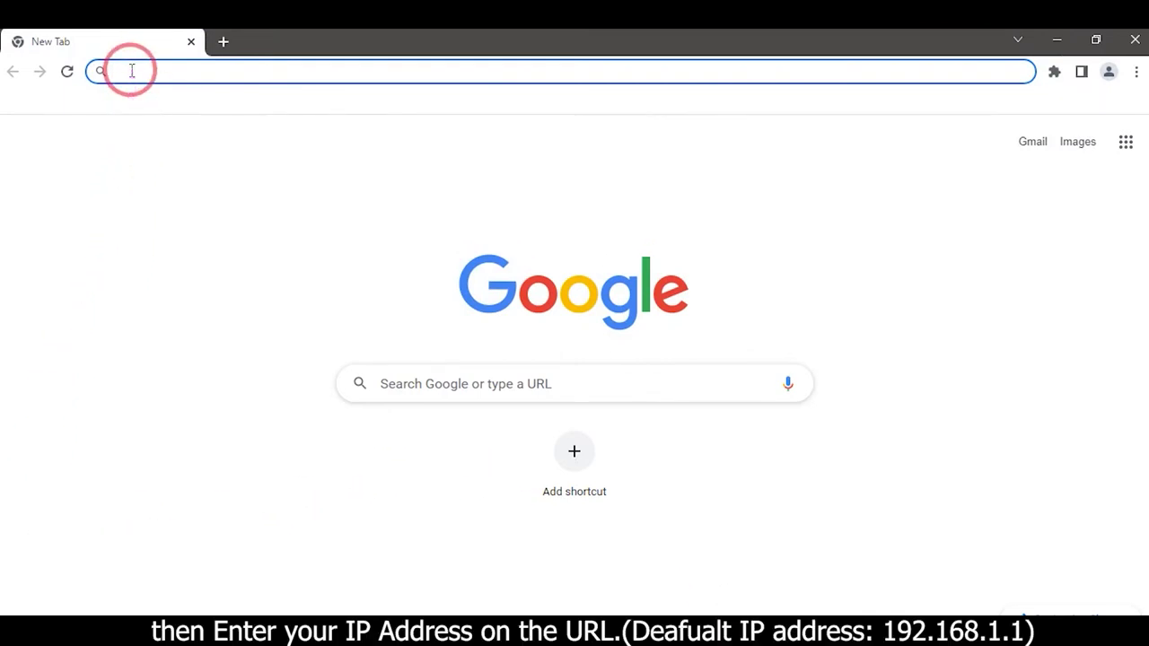
# Go to the router address 192.168.1.1 in Chrome.
pyautogui.write('1')
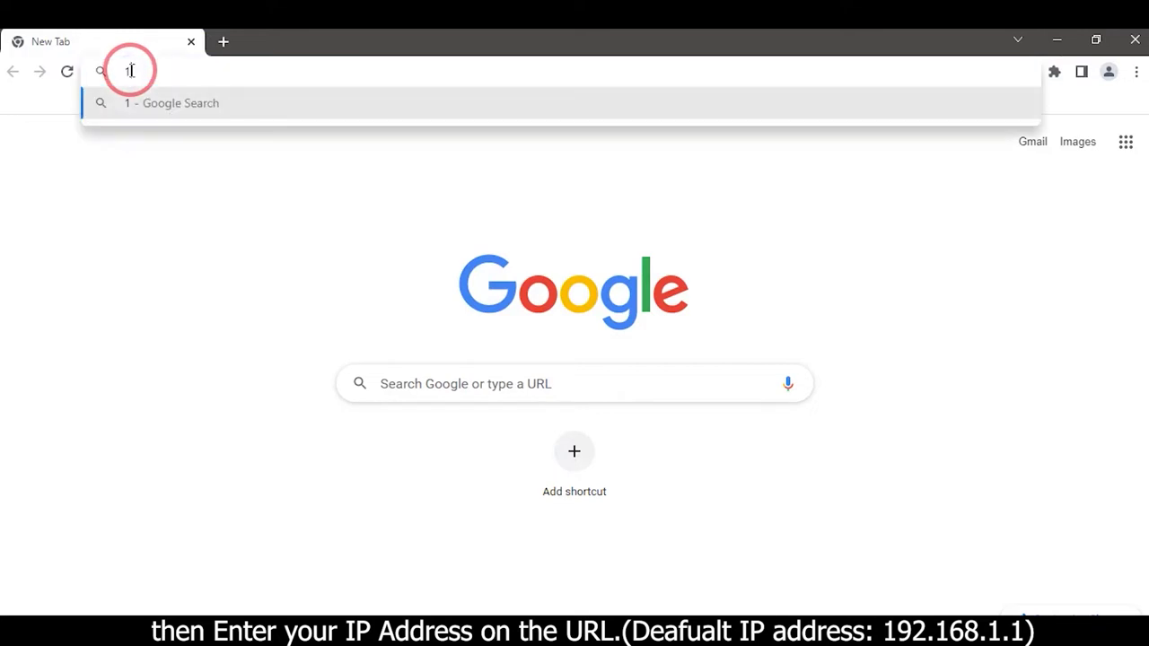
pyautogui.write('92.1')
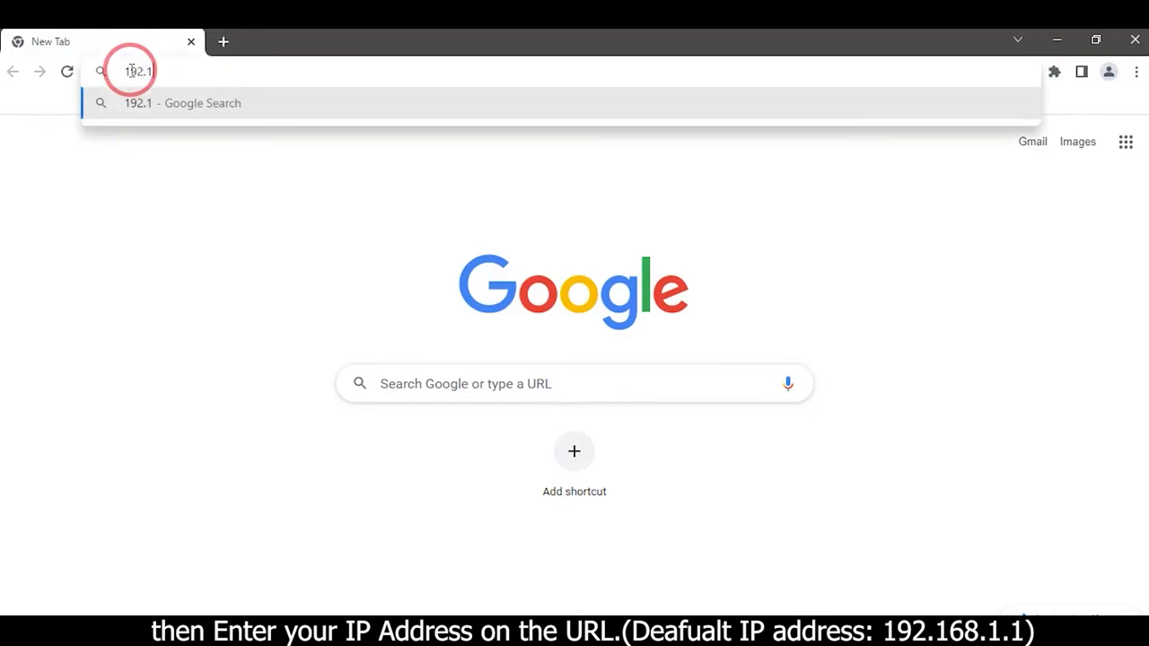
pyautogui.write('68.1.1')
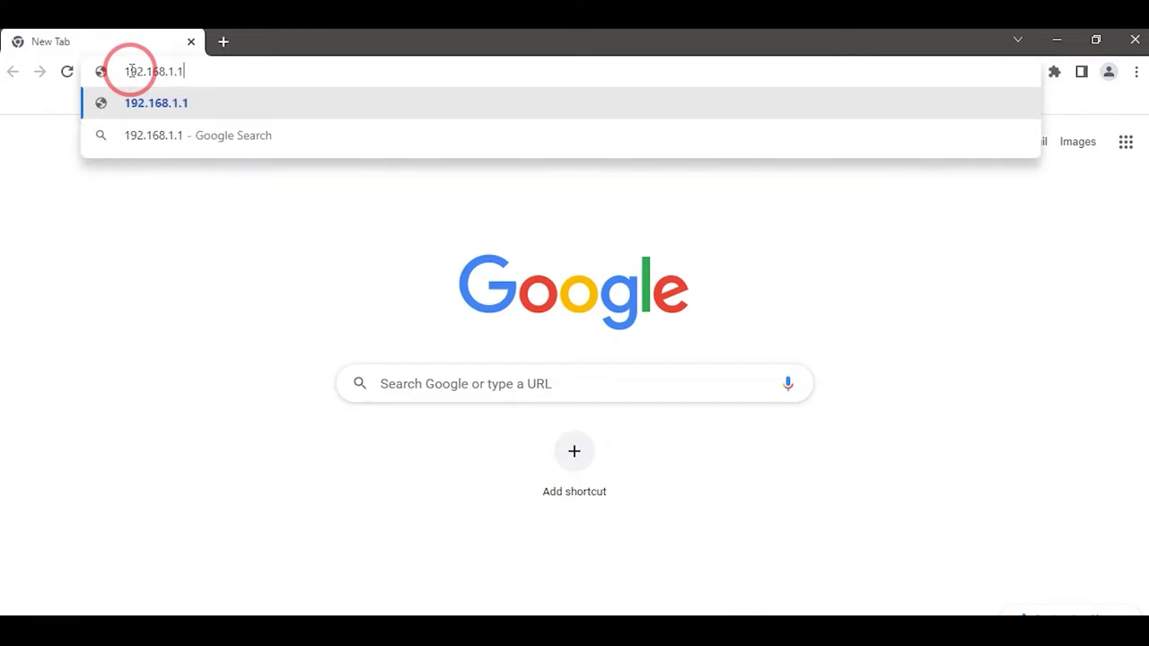
pyautogui.press('Return')
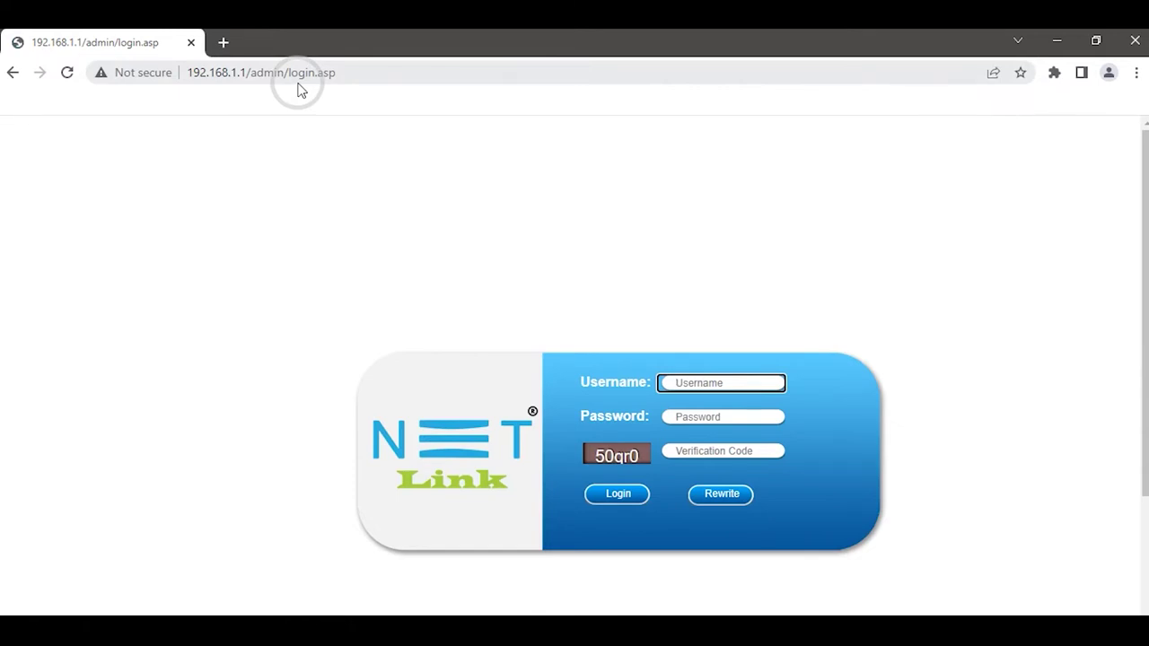
# Log in with the router username, password and the displayed verification code.
pyautogui.write('adm')
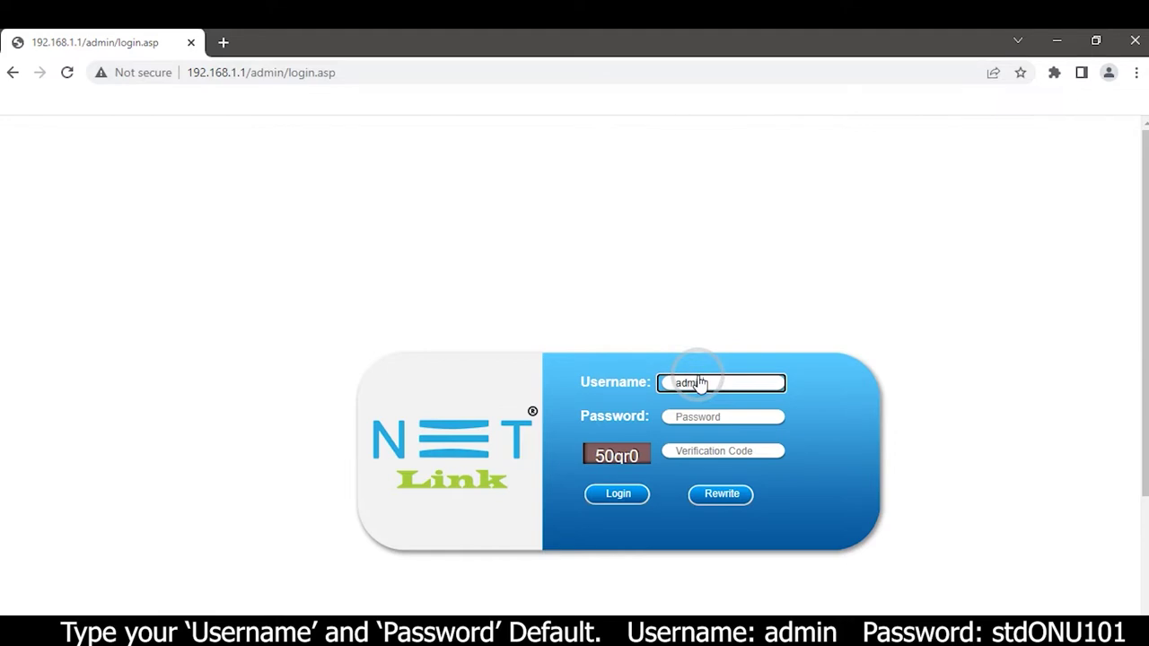
pyautogui.write('in')
pyautogui.click(699, 415)
pyautogui.write('std')
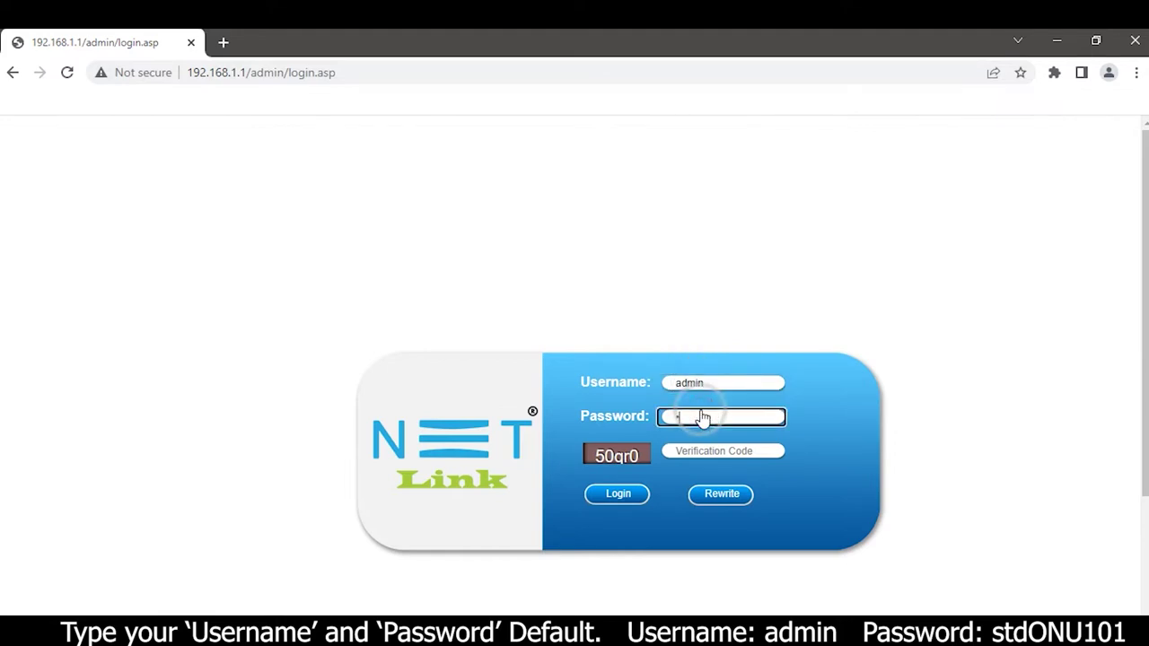
pyautogui.write('ONU')
pyautogui.click(687, 453)
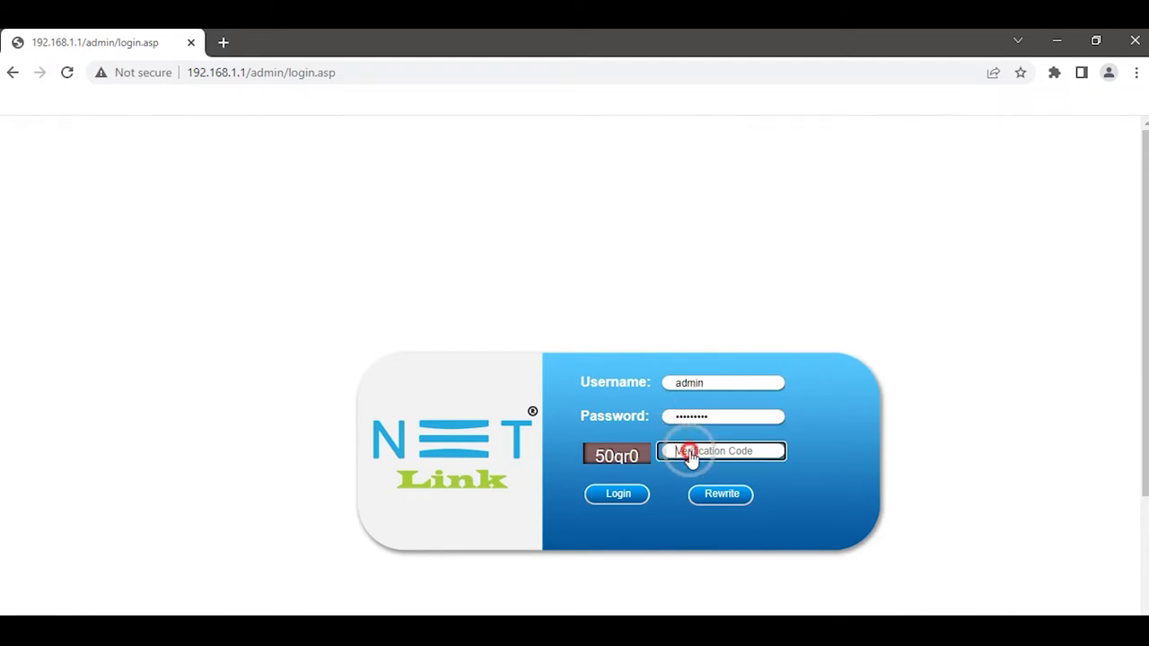
pyautogui.write('50')
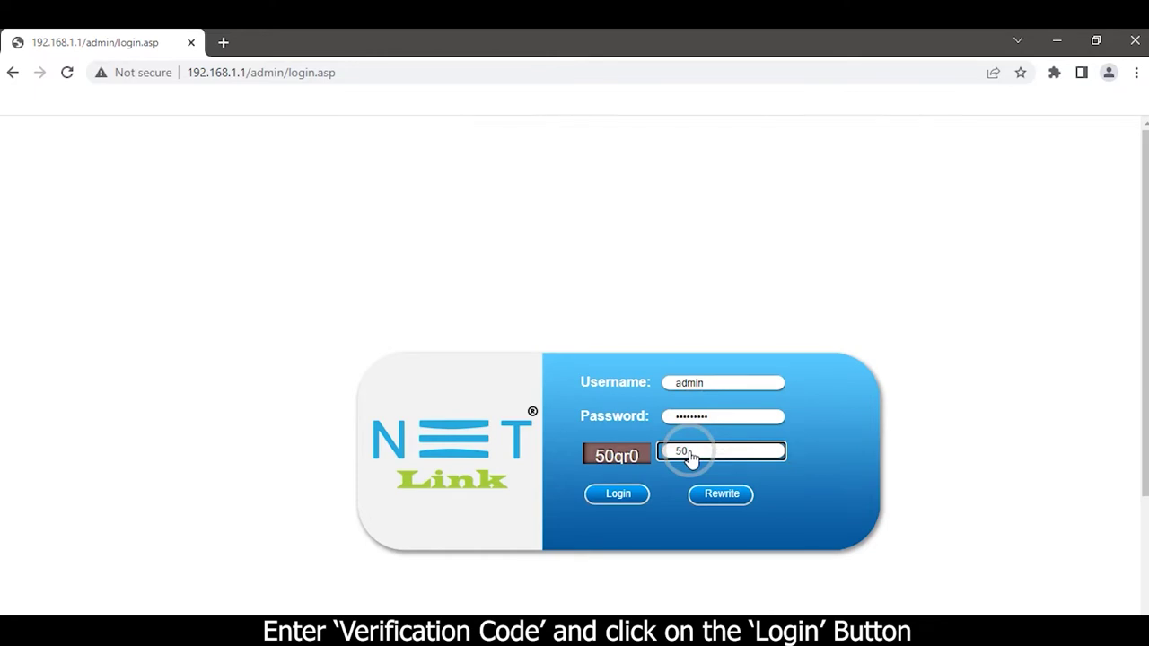
pyautogui.write('qr0')
pyautogui.click(620, 492)
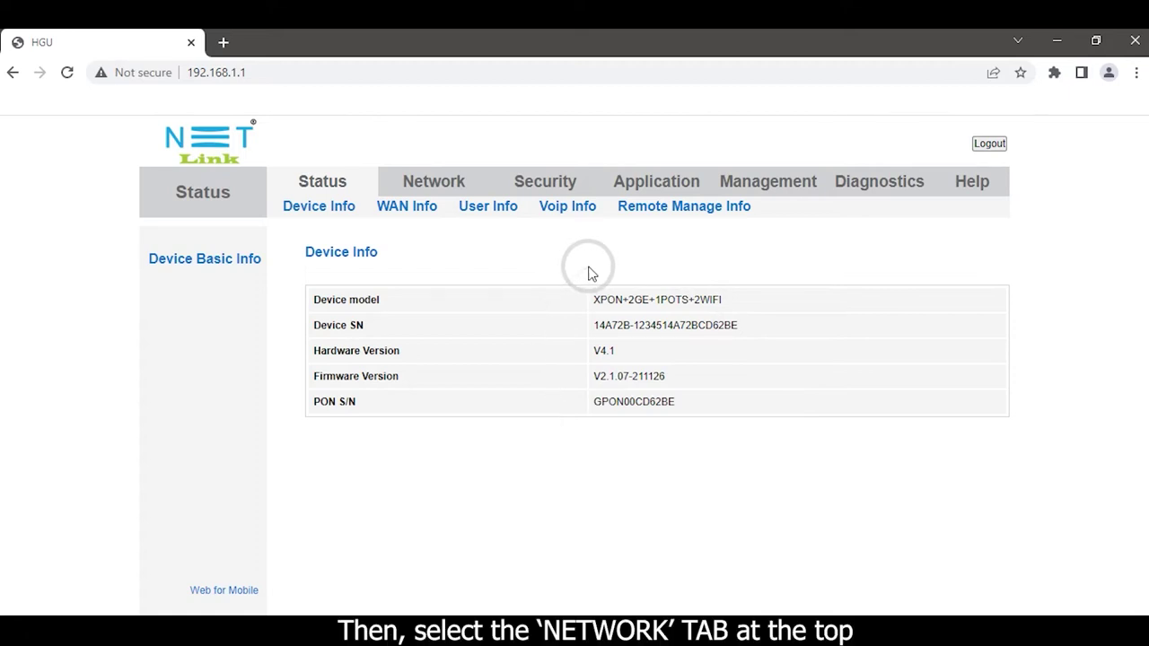
# Go to the Network section's 5G wireless settings, then the WLAN Site Survey page.
pyautogui.click(434, 182)
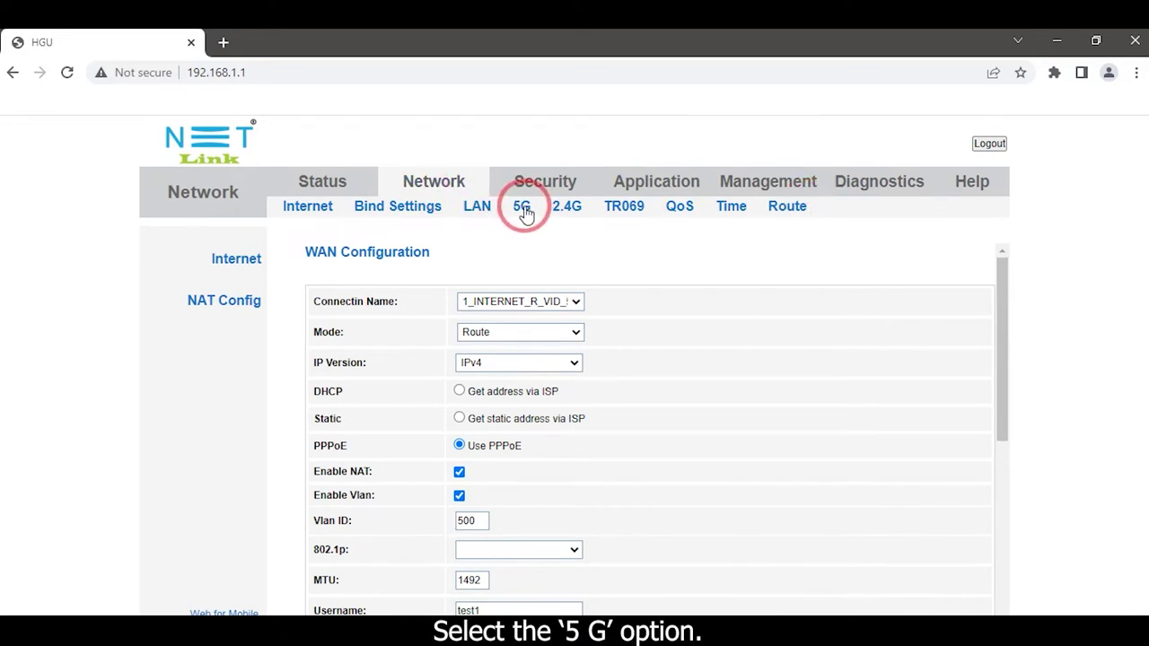
pyautogui.click(525, 212)
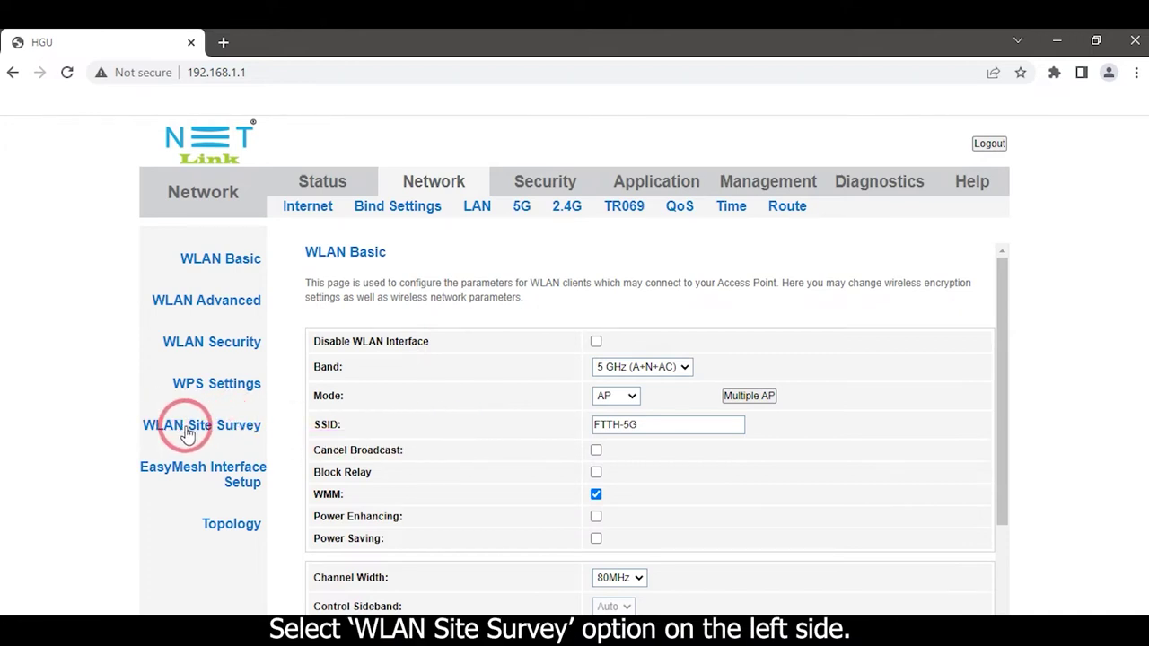
pyautogui.click(188, 433)
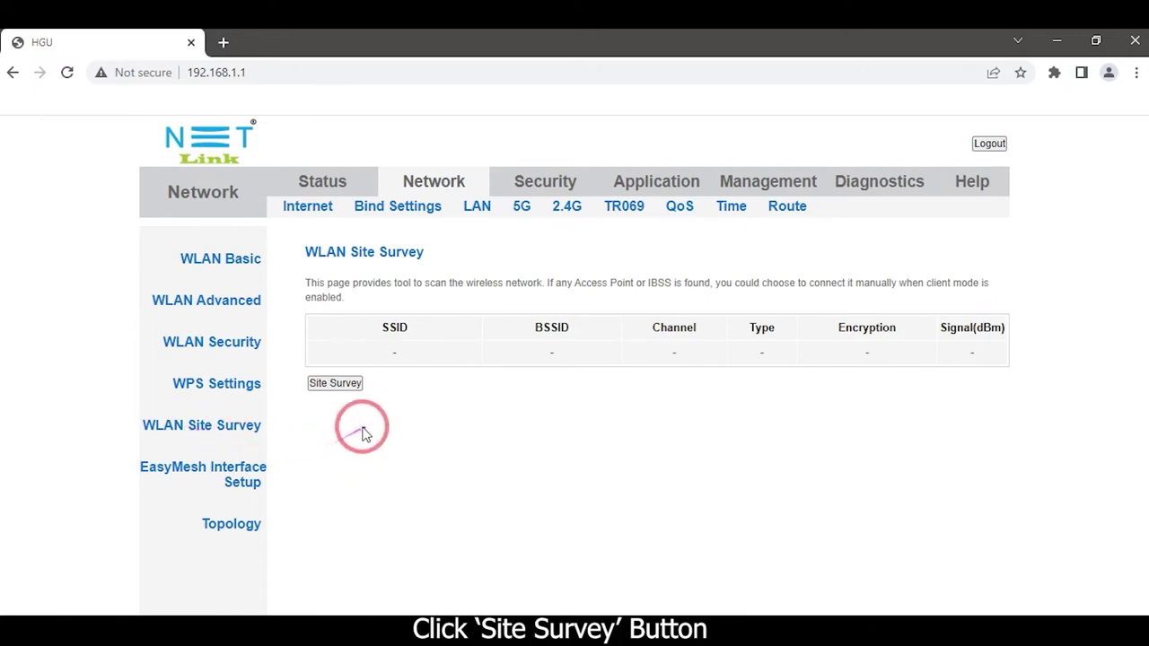
# Run a site survey scan to list nearby wireless networks.
pyautogui.click(340, 384)
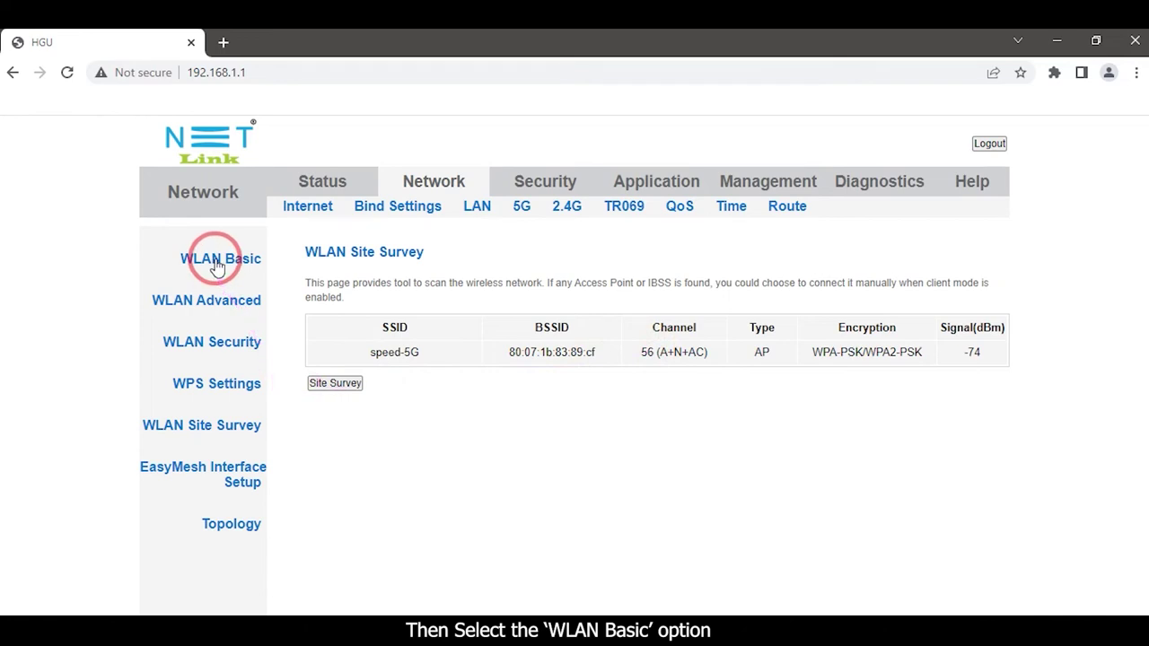
# In 5 GHz WLAN Basic settings, set Channel Number to 149.
pyautogui.click(216, 260)
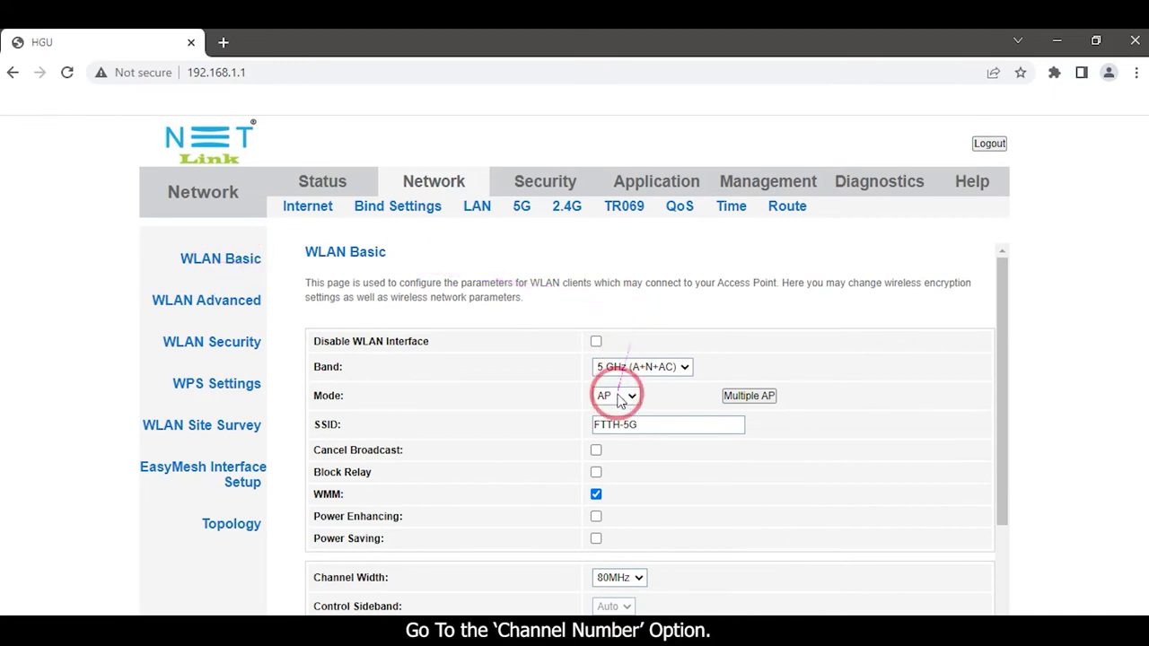
pyautogui.scroll(-2, 614, 423)
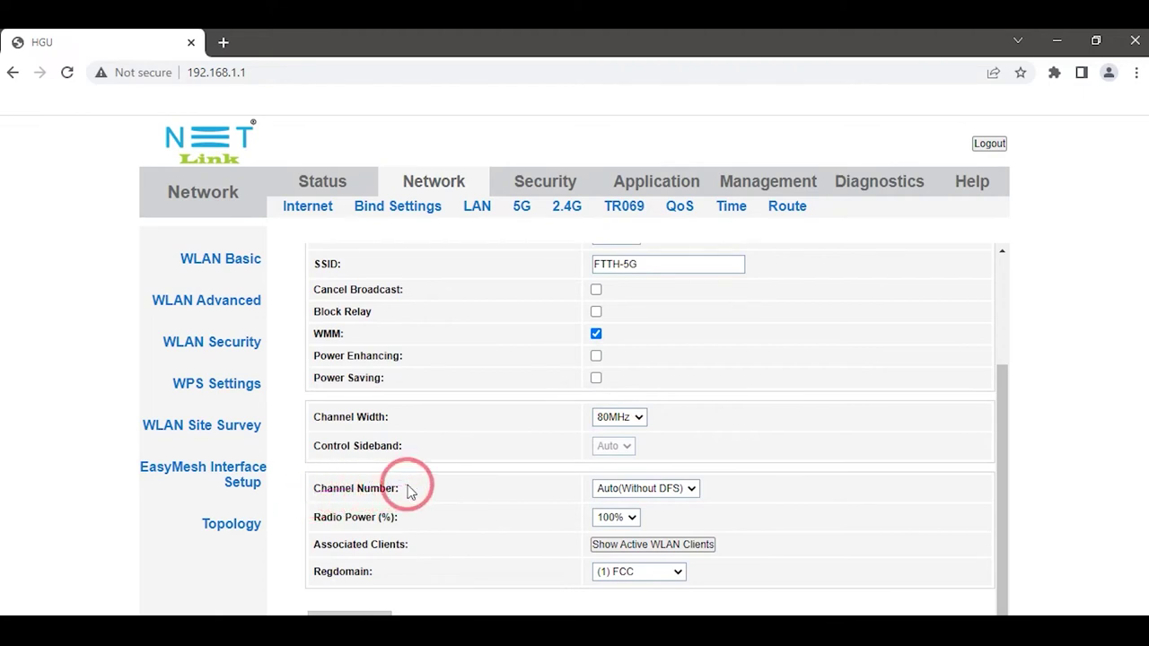
pyautogui.click(636, 491)
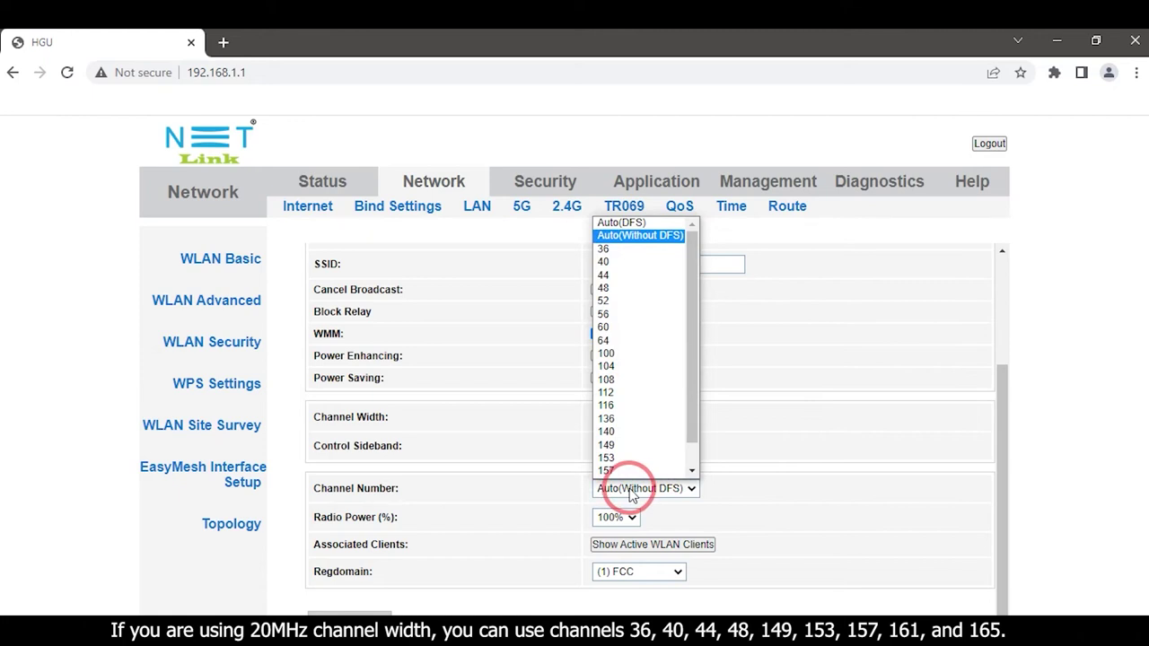
pyautogui.click(603, 448)
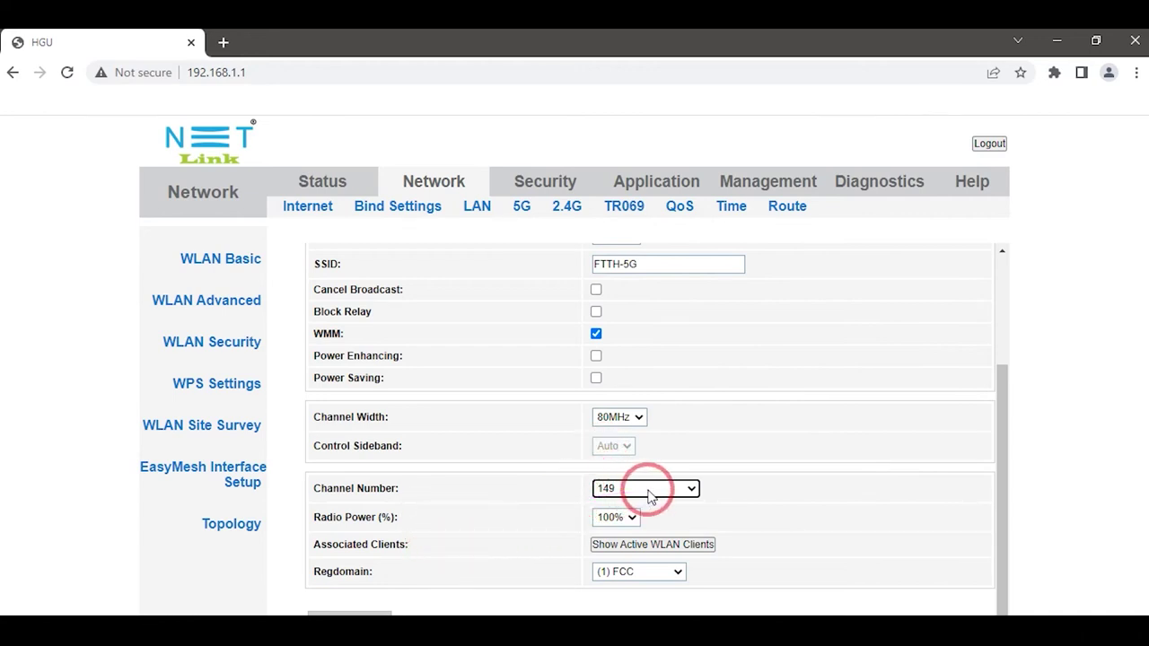
pyautogui.click(630, 419)
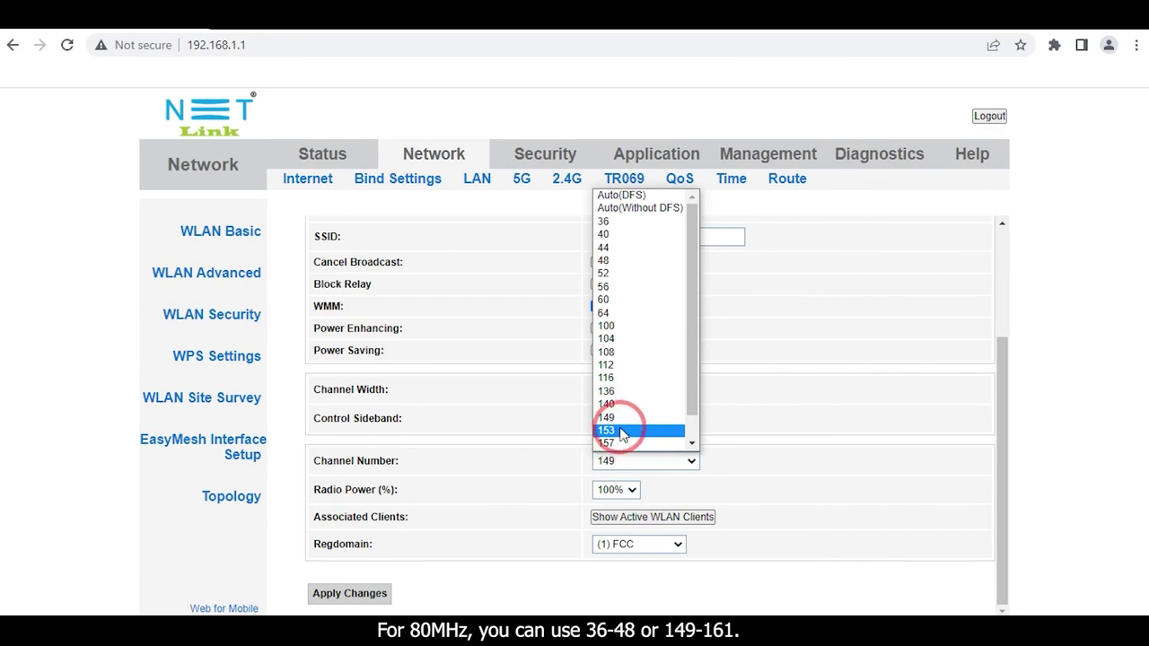
# Confirm Channel Width 80MHz and Channel Number 149, then apply the changes.
pyautogui.click(725, 321)
pyautogui.click(621, 389)
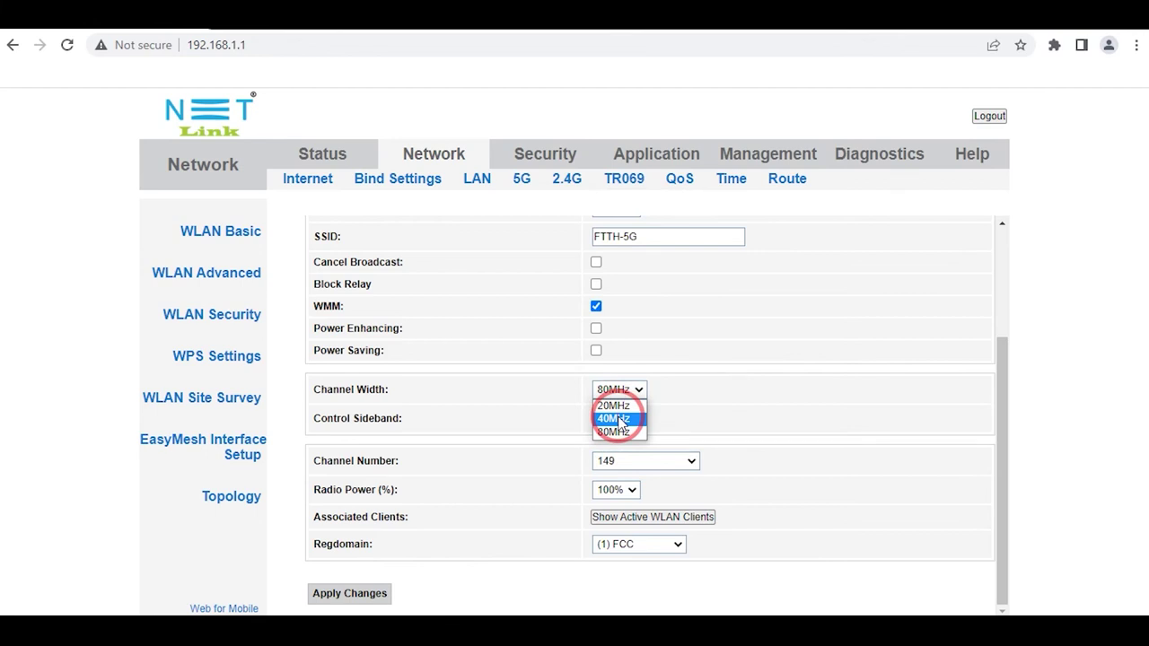
pyautogui.click(615, 459)
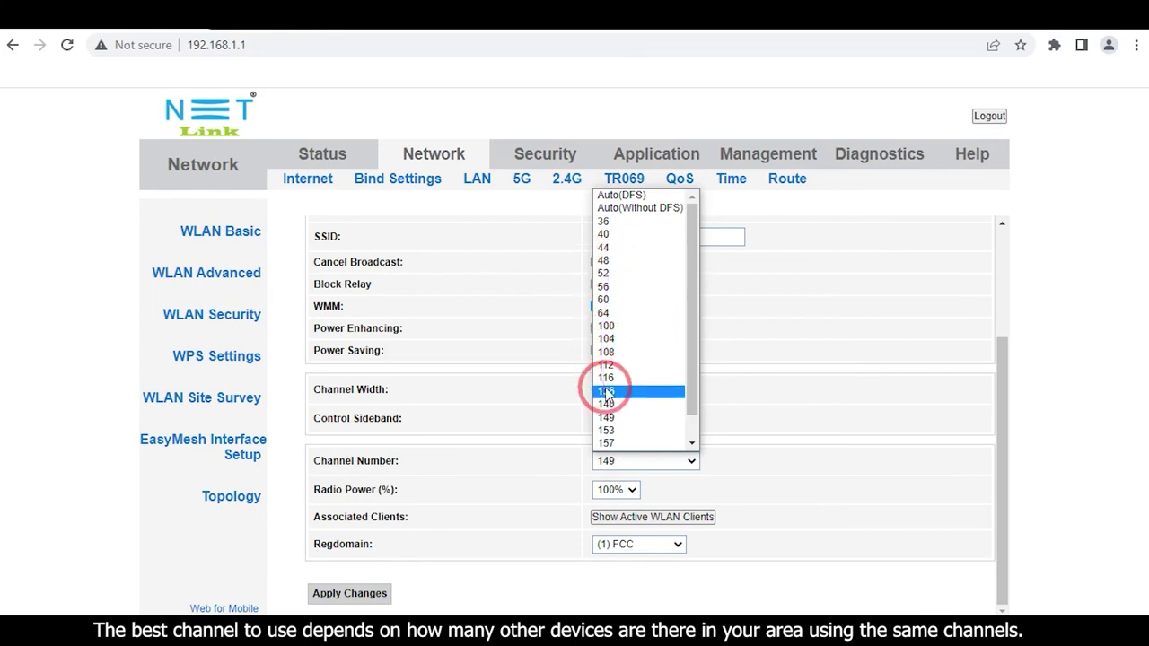
pyautogui.click(743, 434)
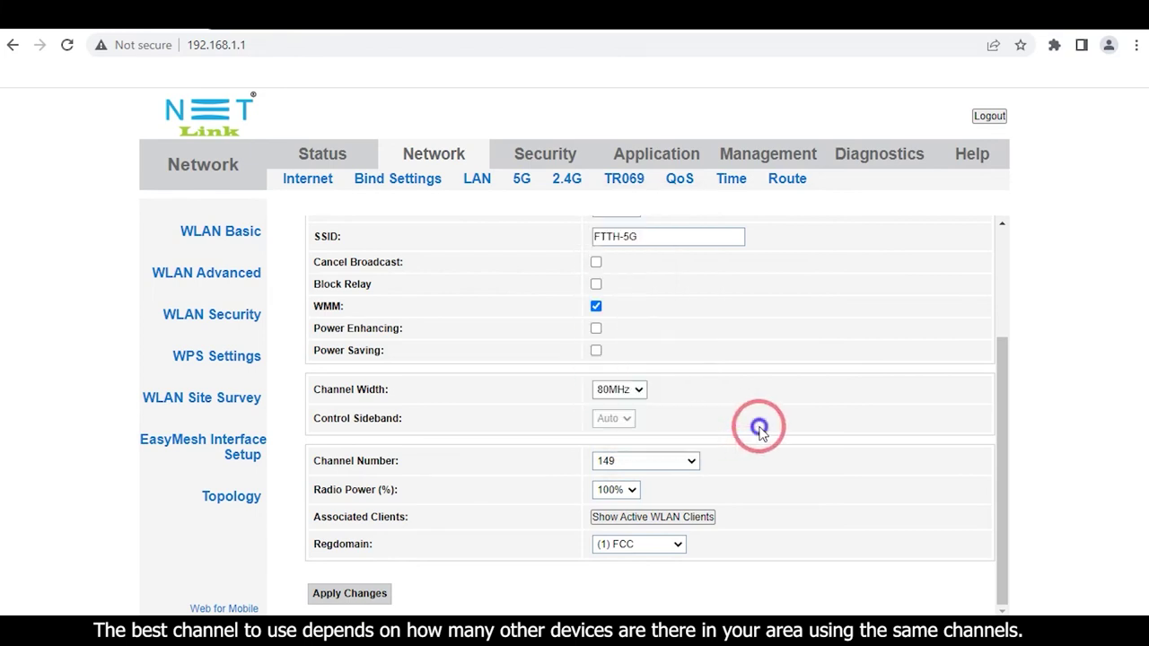
pyautogui.click(631, 396)
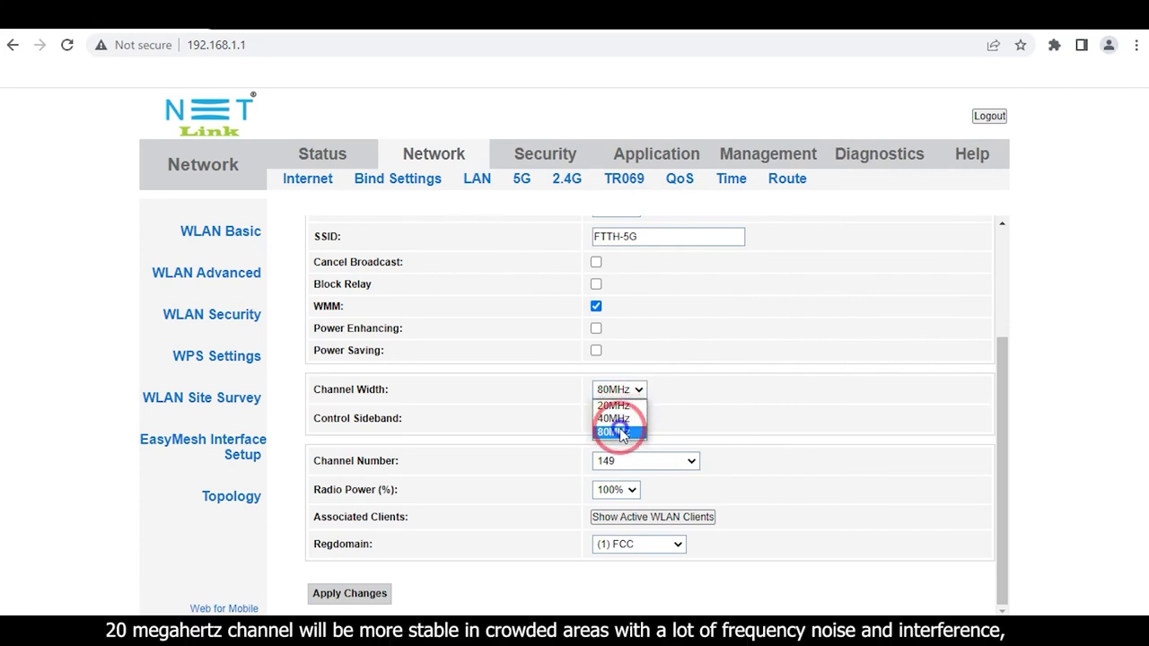
pyautogui.click(617, 433)
pyautogui.click(641, 463)
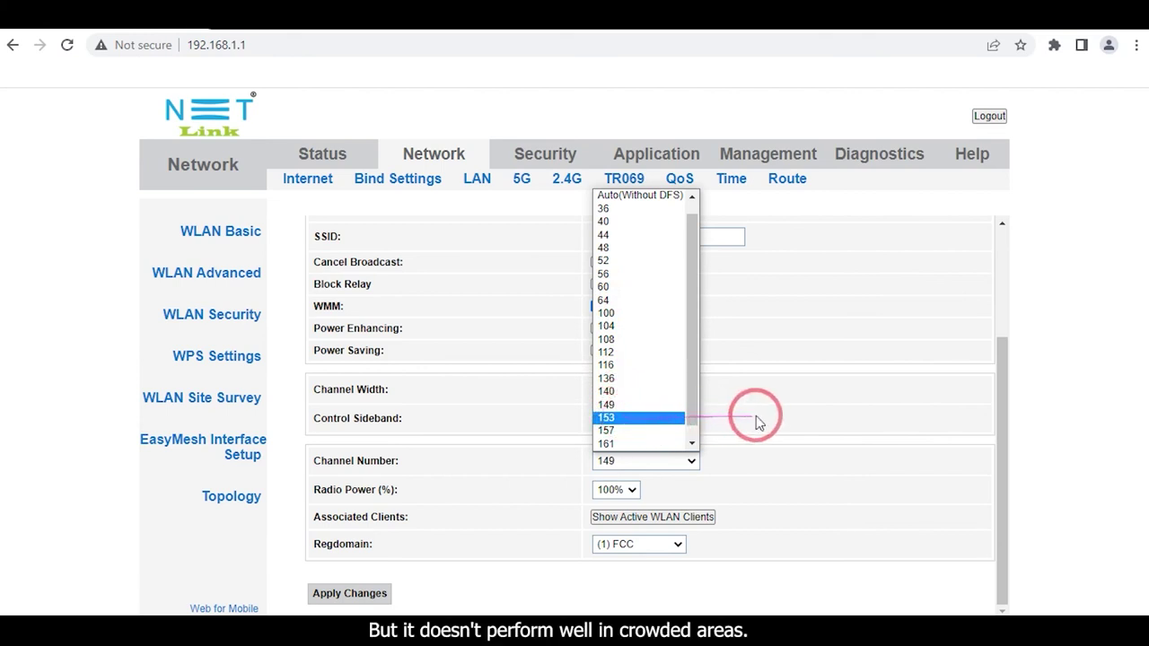
pyautogui.click(804, 474)
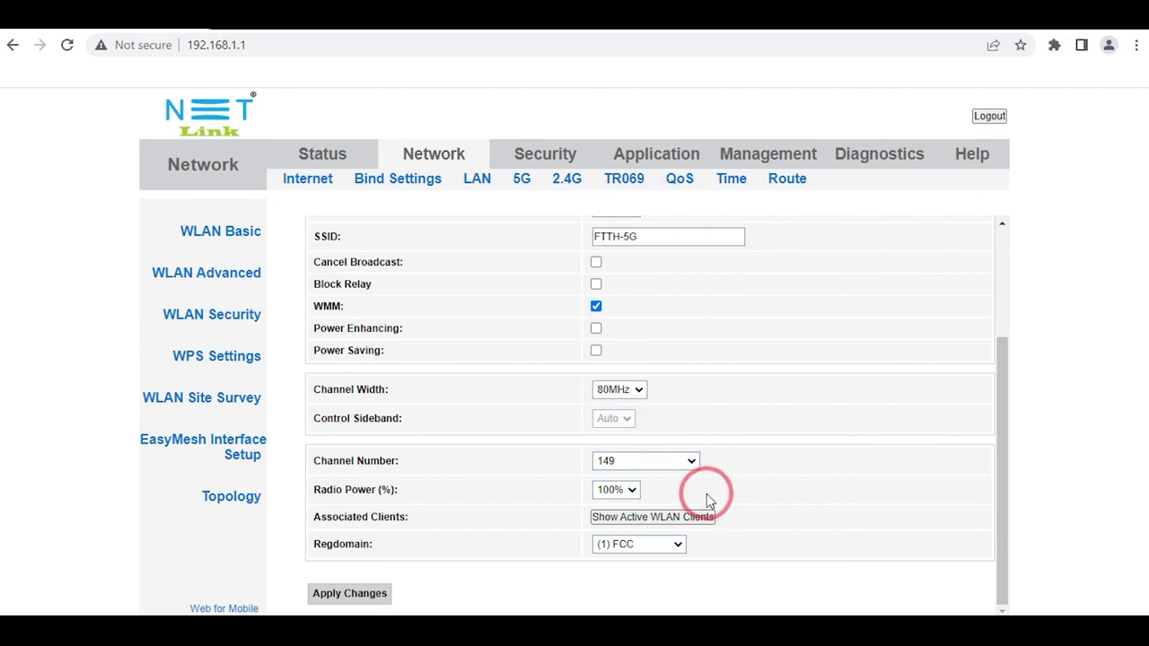
pyautogui.click(359, 596)
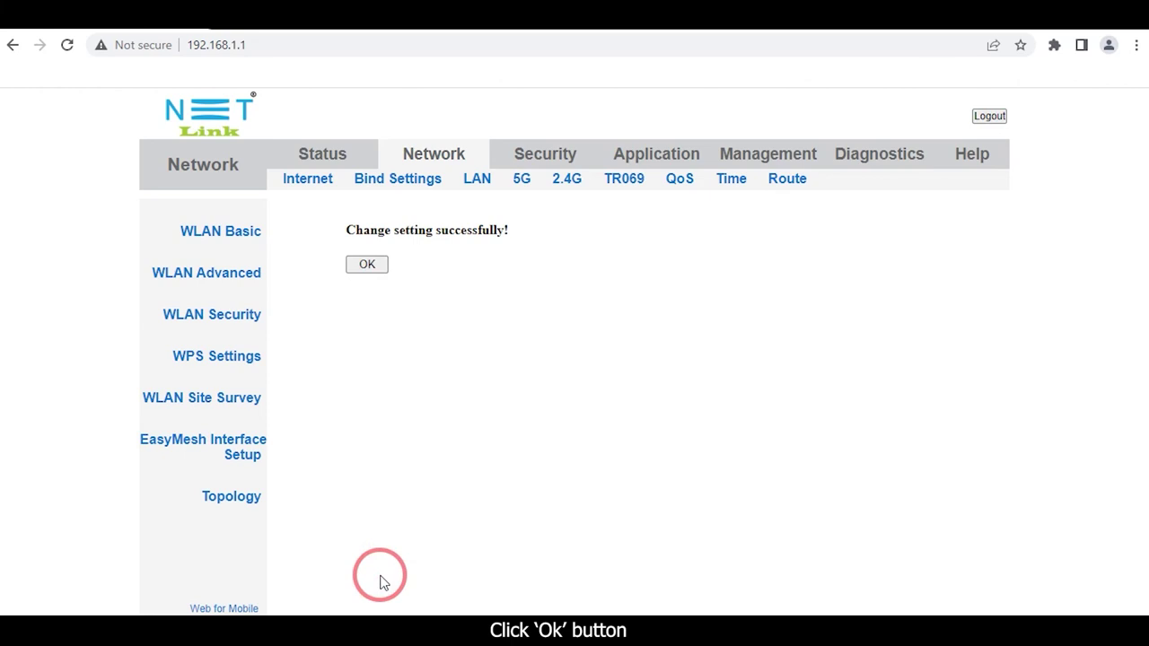
# Dismiss the success message and return to the Status Device Info page.
pyautogui.click(377, 267)
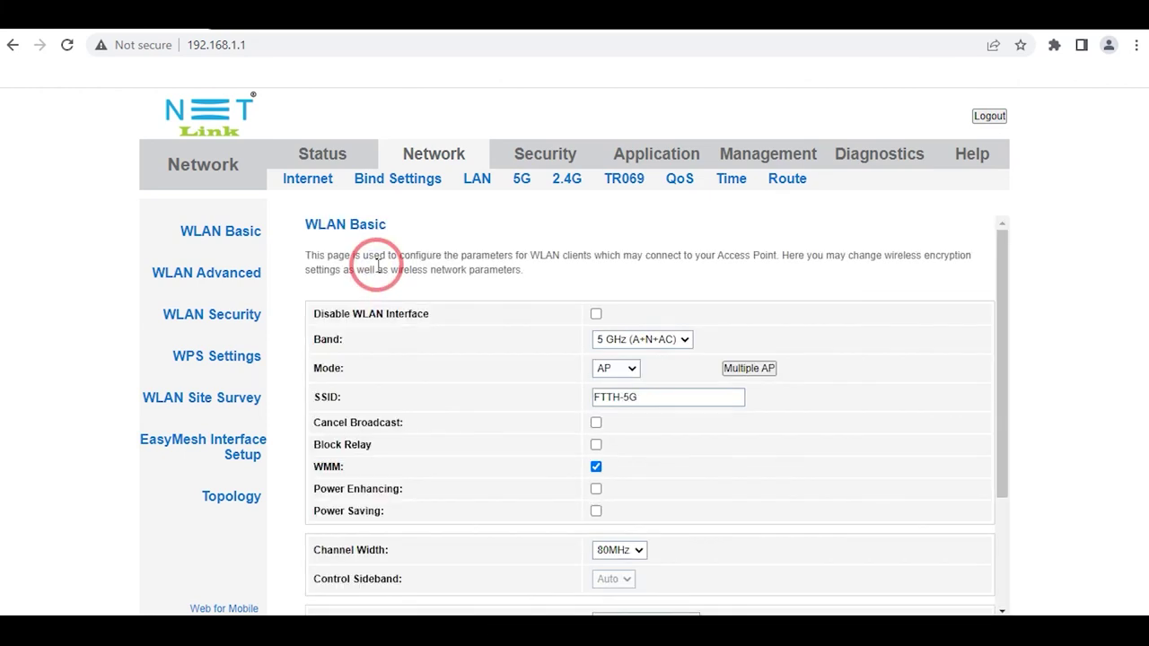
pyautogui.click(325, 152)
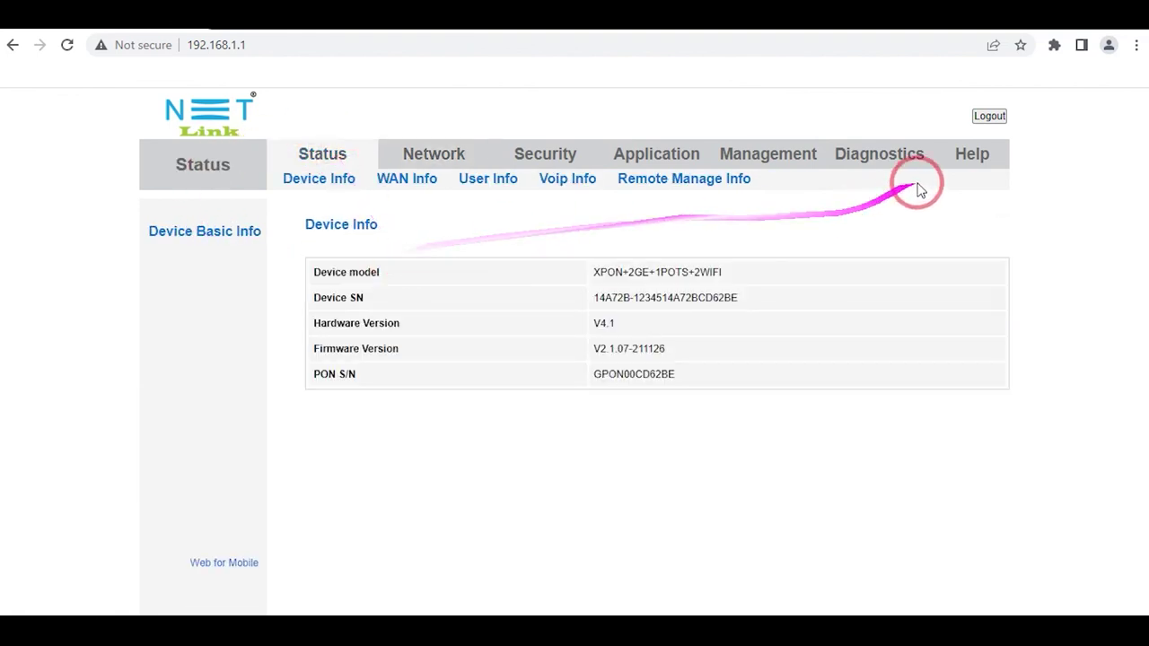